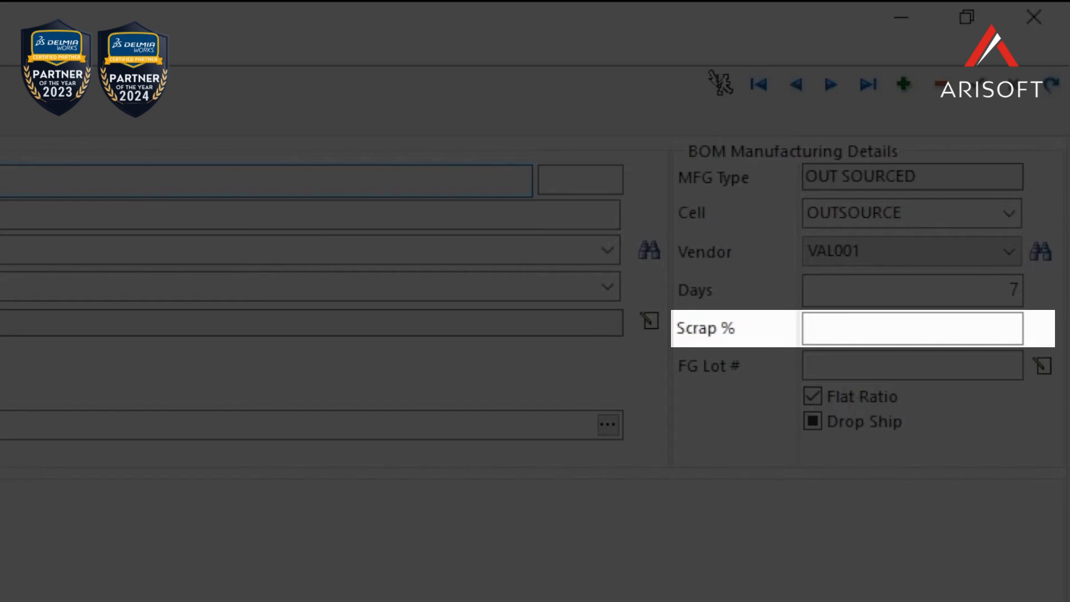
Step: Review the outsource BOM's lead days, parent item 6060S-CADH-20L-F-OP and attached component 6060S-CADH-20L-F-W, and save the BOM changes
{"action": "left_click", "coordinate": [912, 290]}
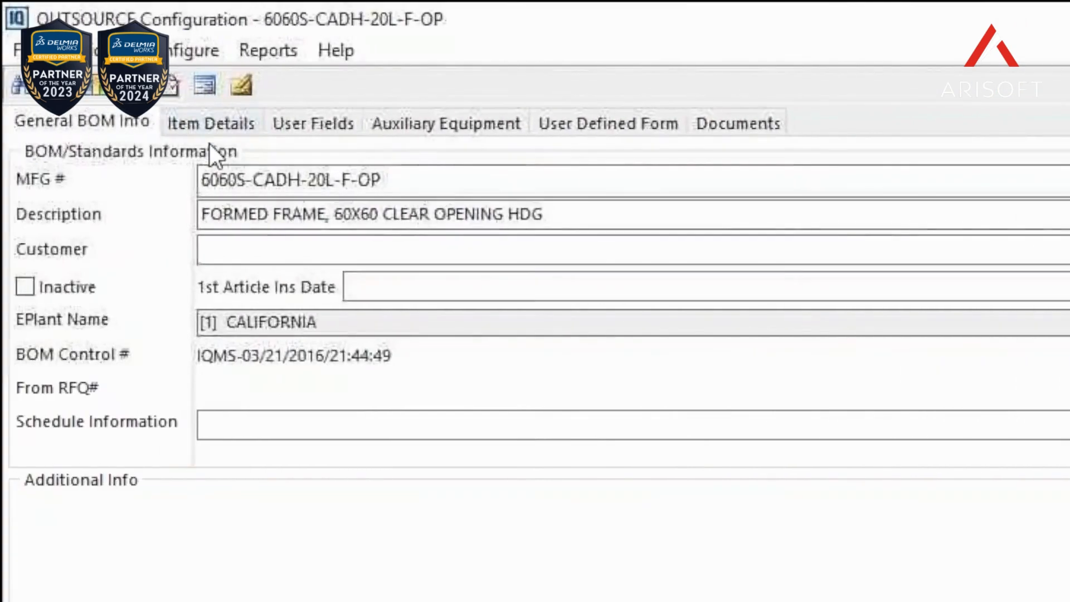
{"action": "left_click", "coordinate": [208, 128]}
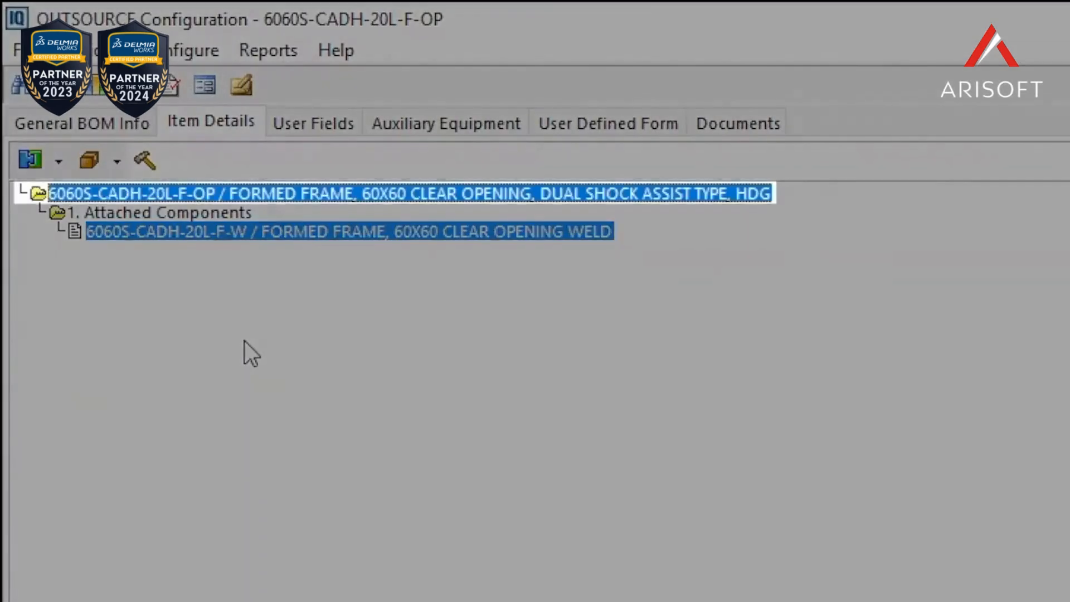
{"action": "left_click", "coordinate": [276, 197]}
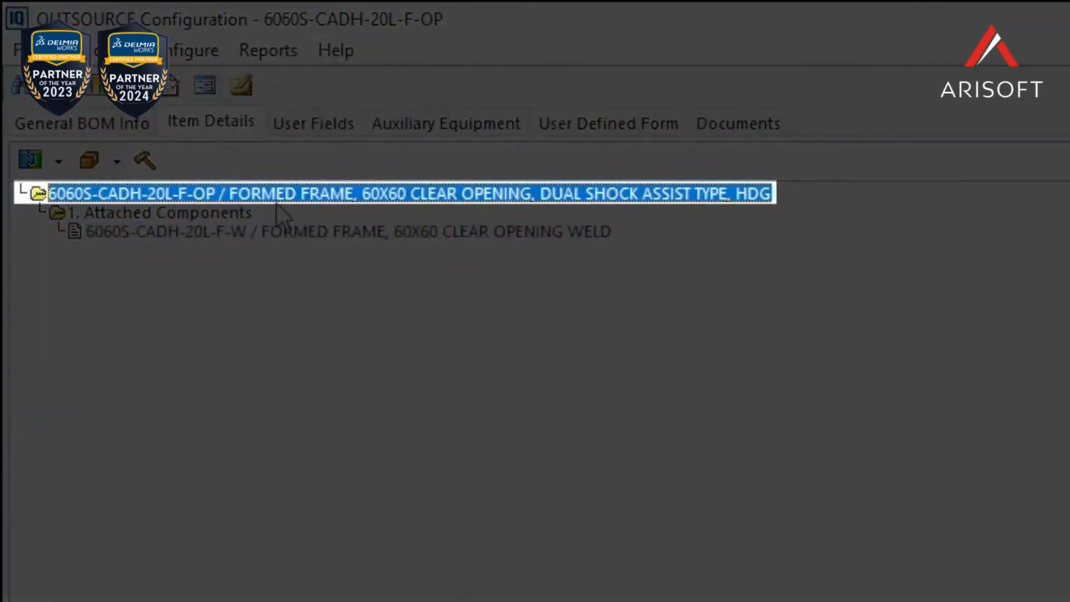
{"action": "left_click", "coordinate": [251, 234]}
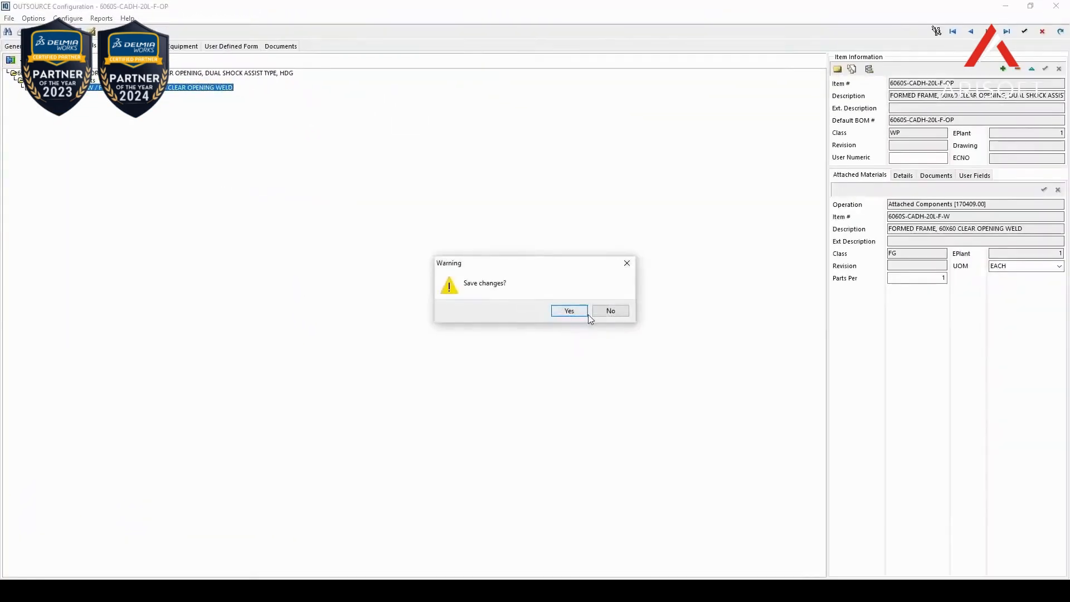
{"action": "left_click", "coordinate": [584, 313]}
Step: Launch Outsource Central from the purchasing and receiving modules and select the BOM 6060S-CADH-20L-F-OP
{"action": "left_click", "coordinate": [526, 66]}
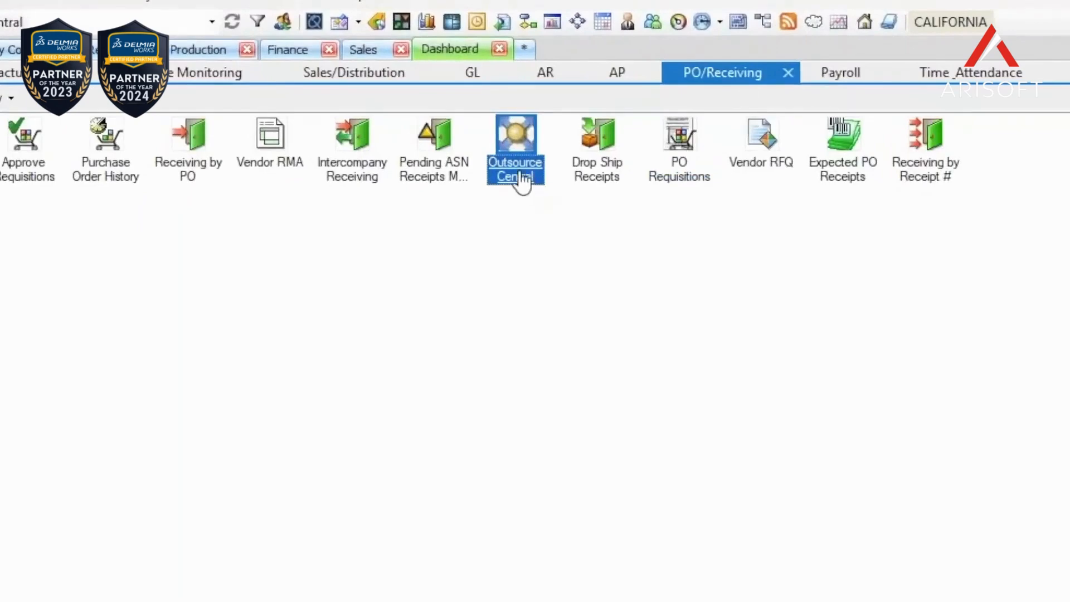
{"action": "left_click", "coordinate": [521, 177]}
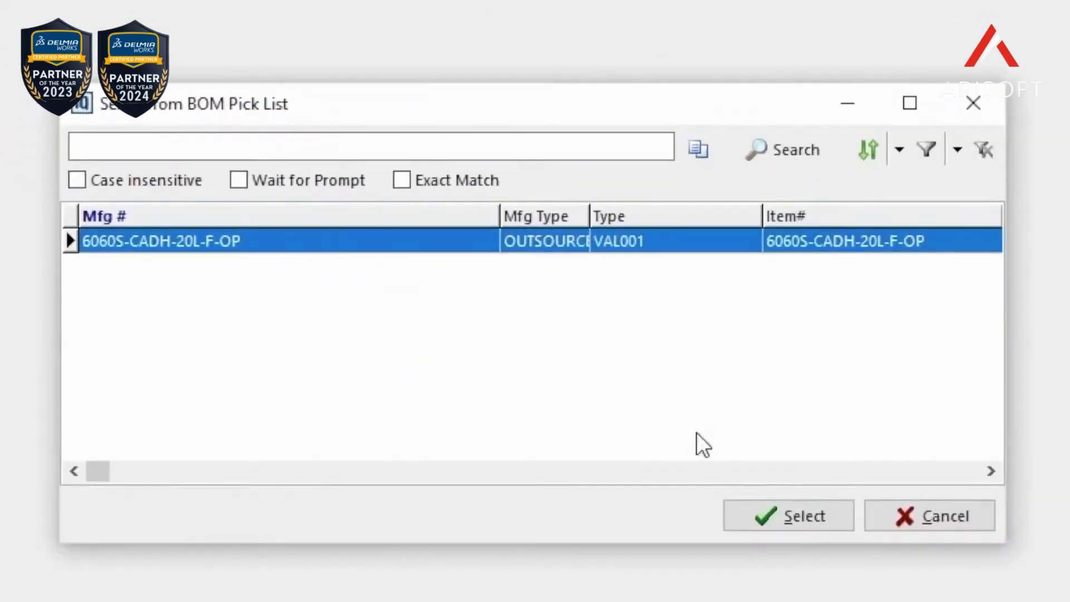
{"action": "left_click", "coordinate": [817, 511]}
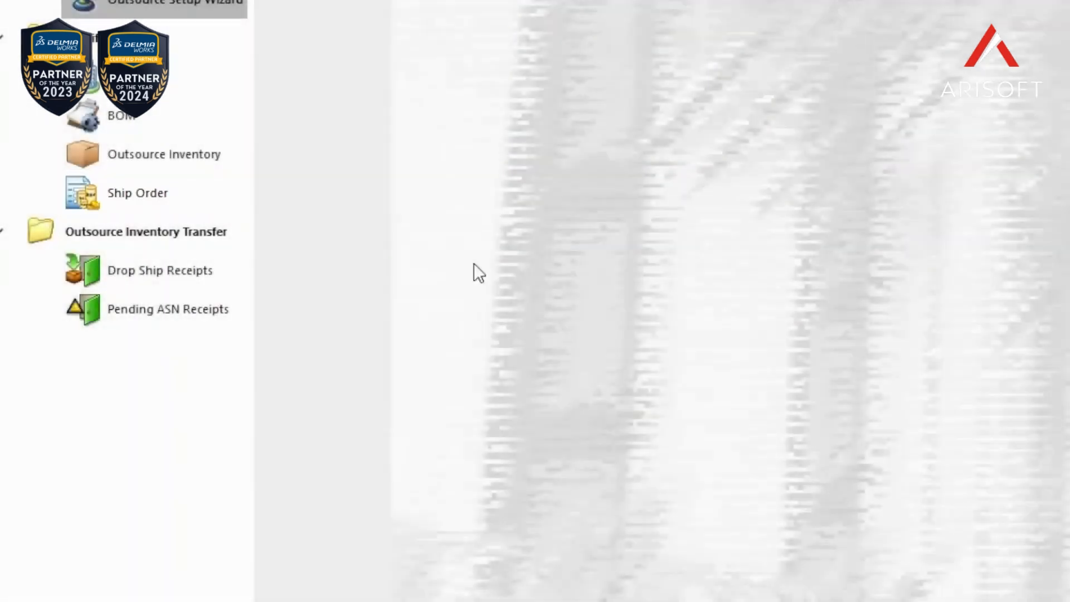
Step: List the outsource ship orders and jump to the ship order of VALMONT,INC's 2-piece line for item 6060S-CADH-20L-F-W
{"action": "left_click", "coordinate": [140, 194]}
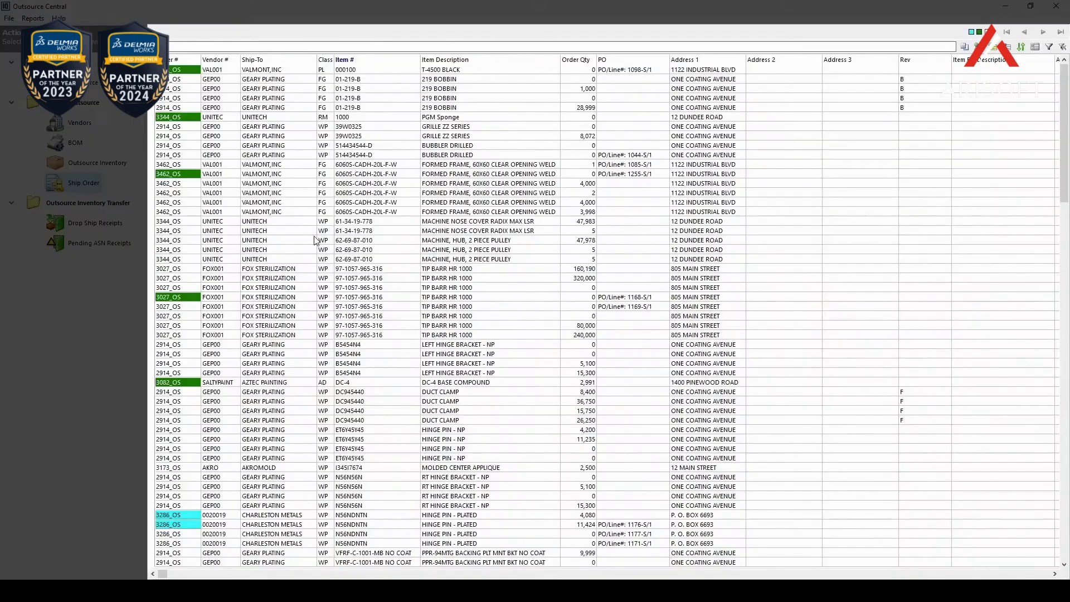
{"action": "left_click", "coordinate": [227, 192]}
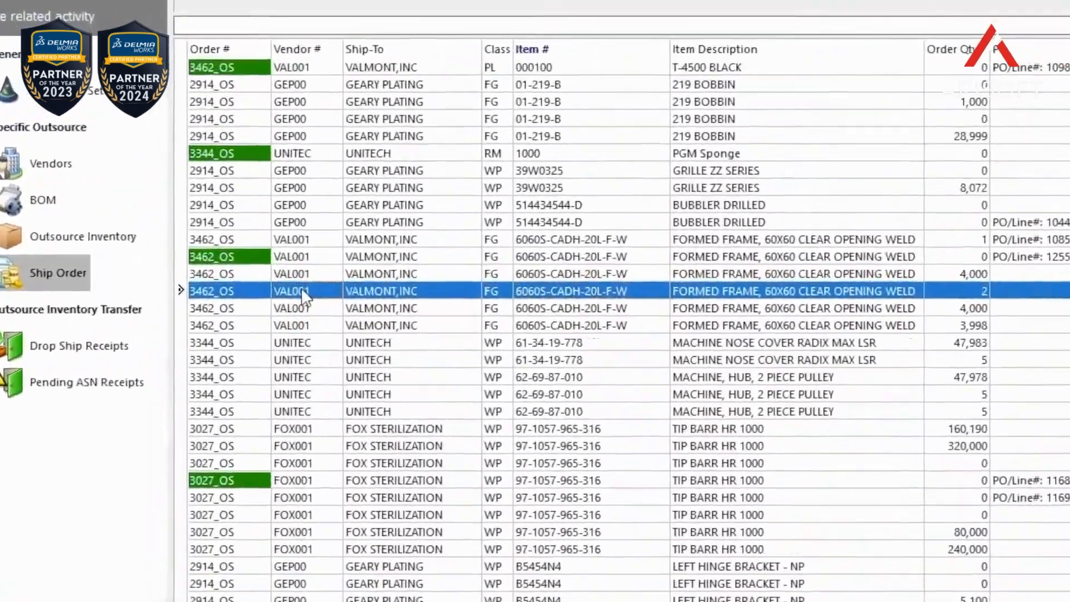
{"action": "right_click", "coordinate": [226, 193]}
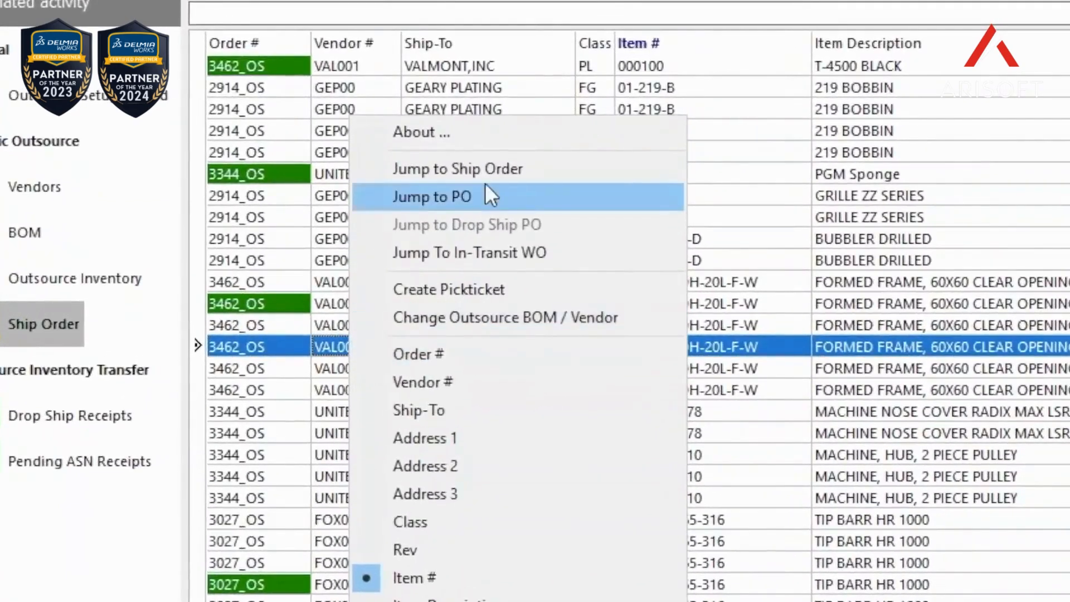
{"action": "left_click", "coordinate": [446, 164]}
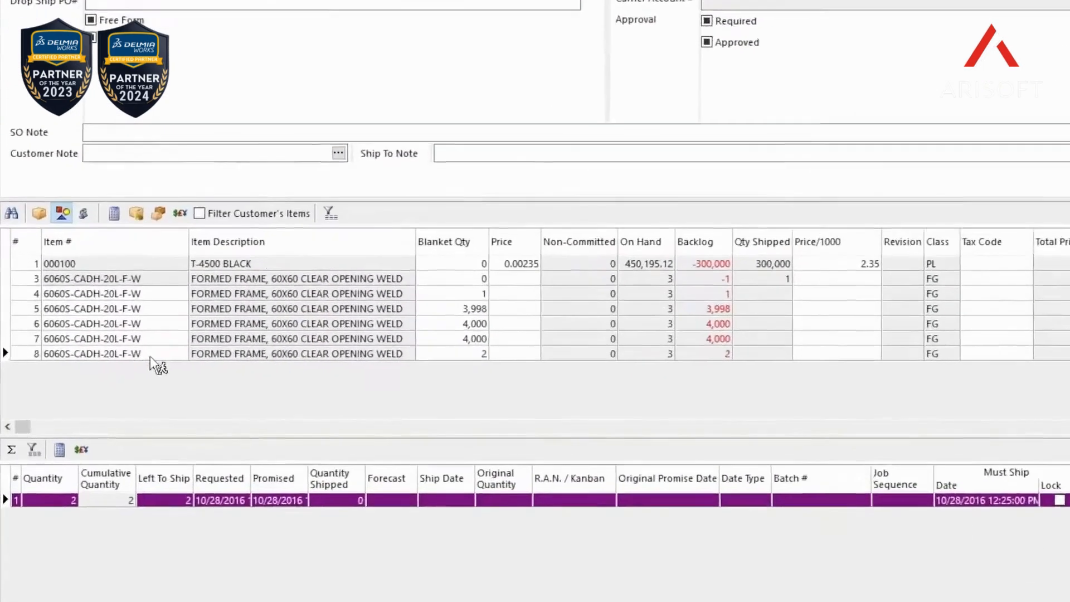
Step: Create a packing slip from the ship order containing the 2-piece release of item 6060S-CADH-20L-F-W
{"action": "left_click", "coordinate": [191, 379]}
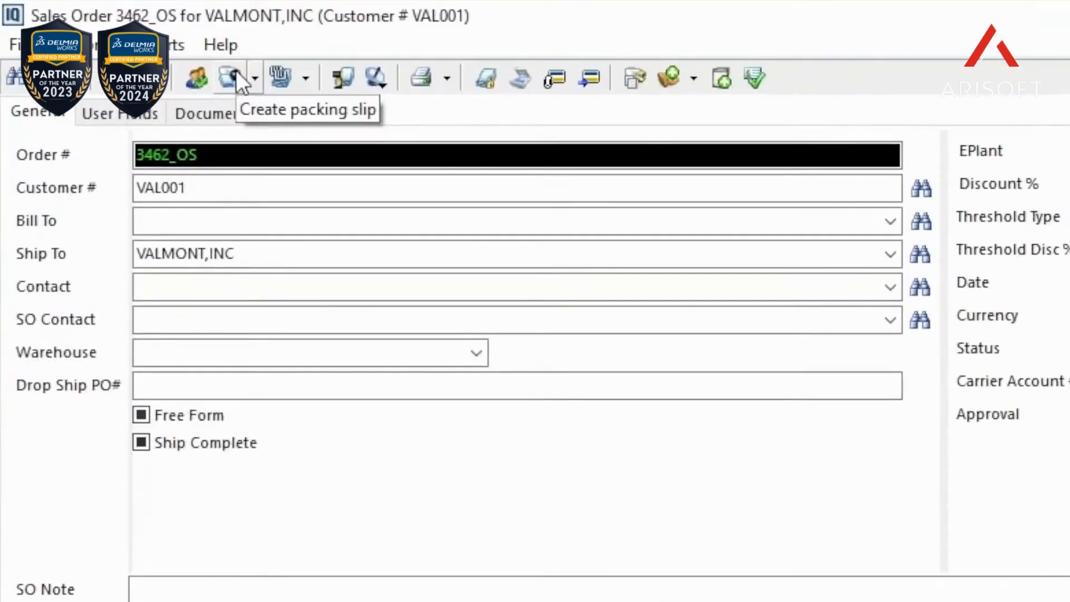
{"action": "left_click", "coordinate": [230, 79]}
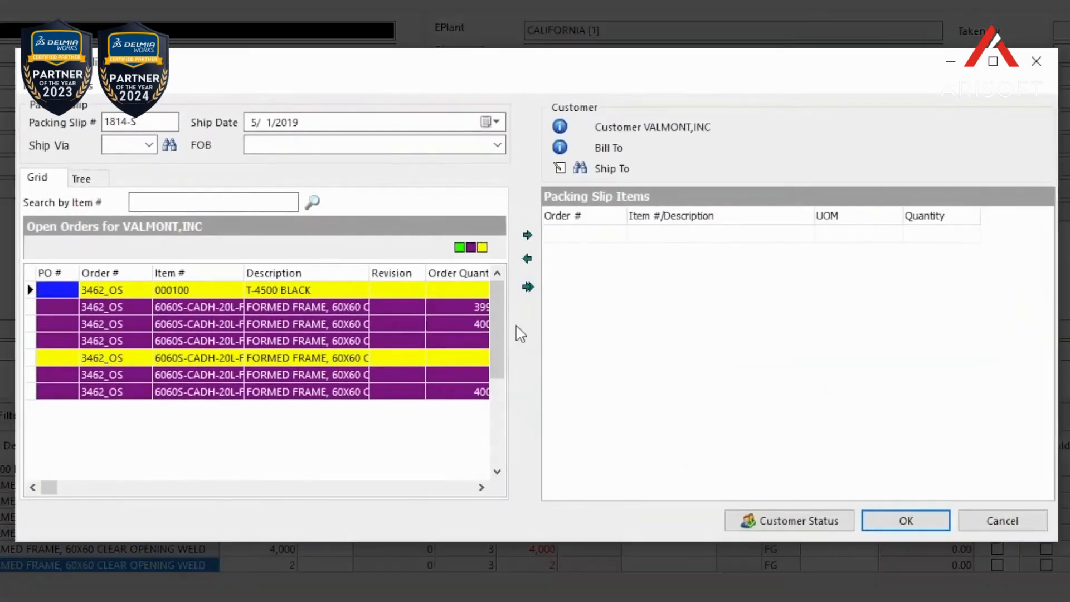
{"action": "left_click_drag", "start_coordinate": [514, 333], "coordinate": [641, 329]}
{"action": "left_click", "coordinate": [482, 342]}
{"action": "left_click", "coordinate": [660, 235]}
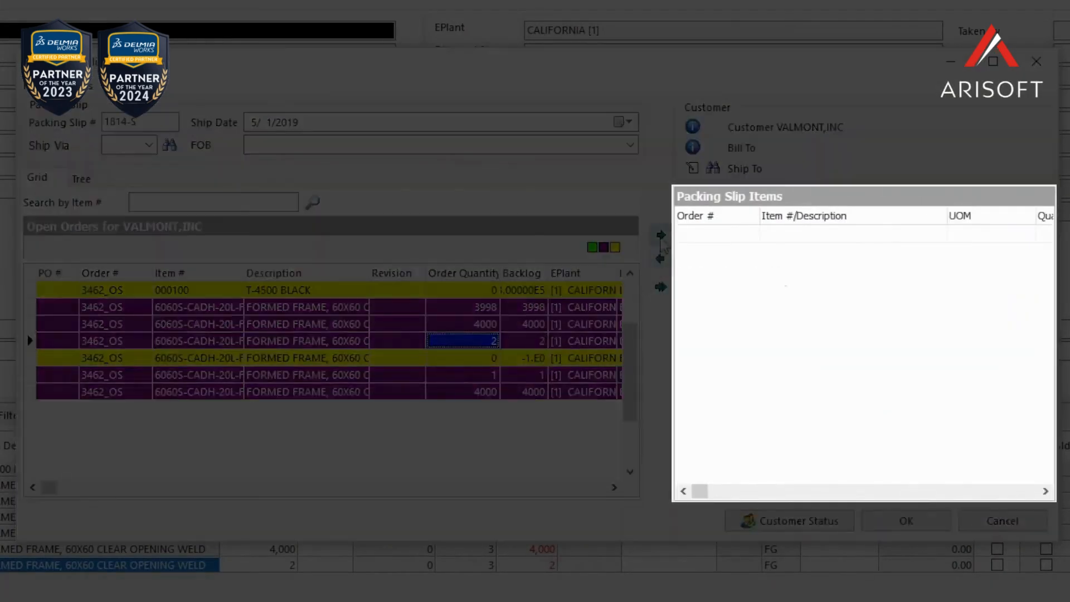
{"action": "left_click", "coordinate": [914, 521]}
{"action": "left_click", "coordinate": [735, 447]}
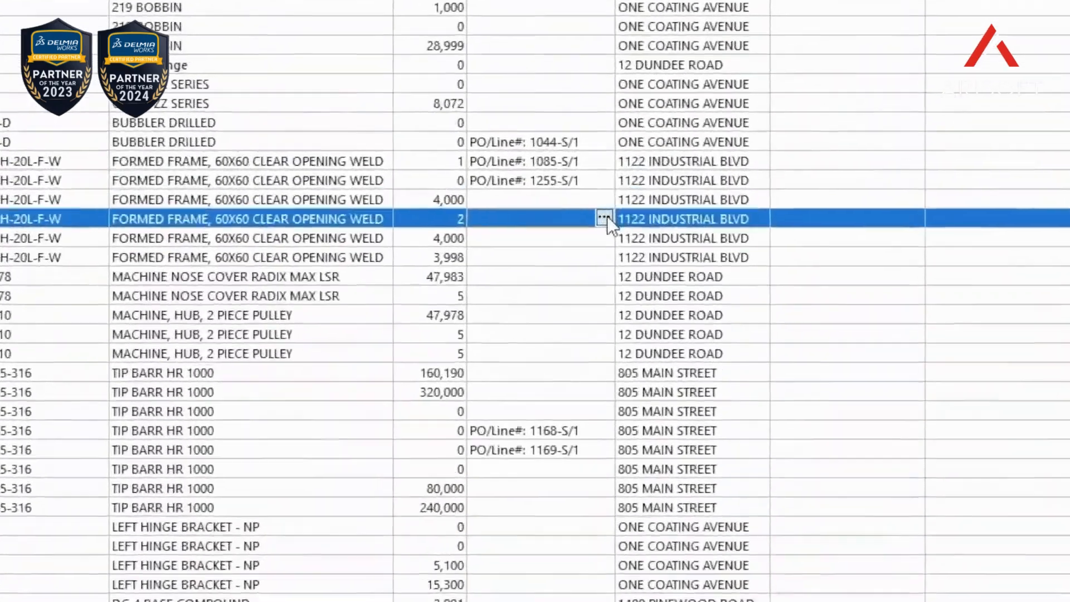
Step: Link a new purchase order to the 2-piece ship order line of 6060S-CADH-20L-F-W
{"action": "left_click", "coordinate": [665, 192]}
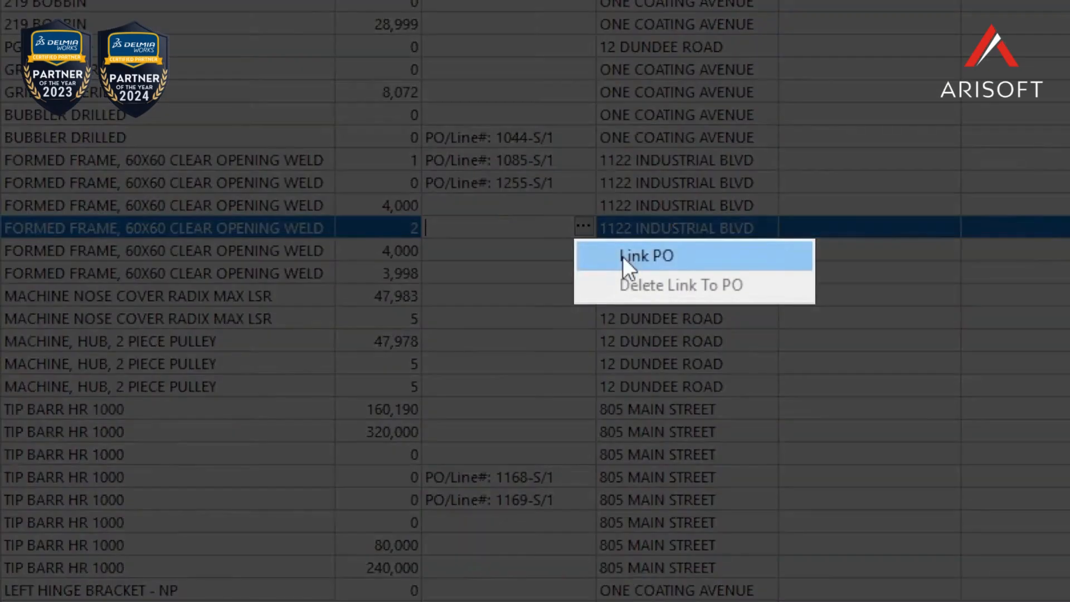
{"action": "left_click", "coordinate": [624, 257]}
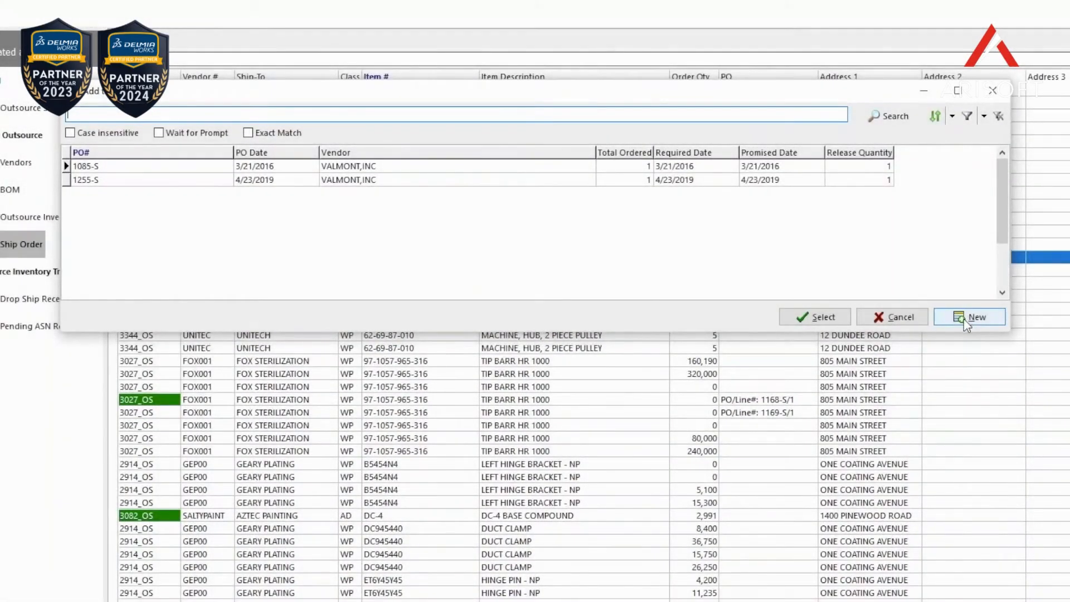
{"action": "left_click", "coordinate": [966, 318]}
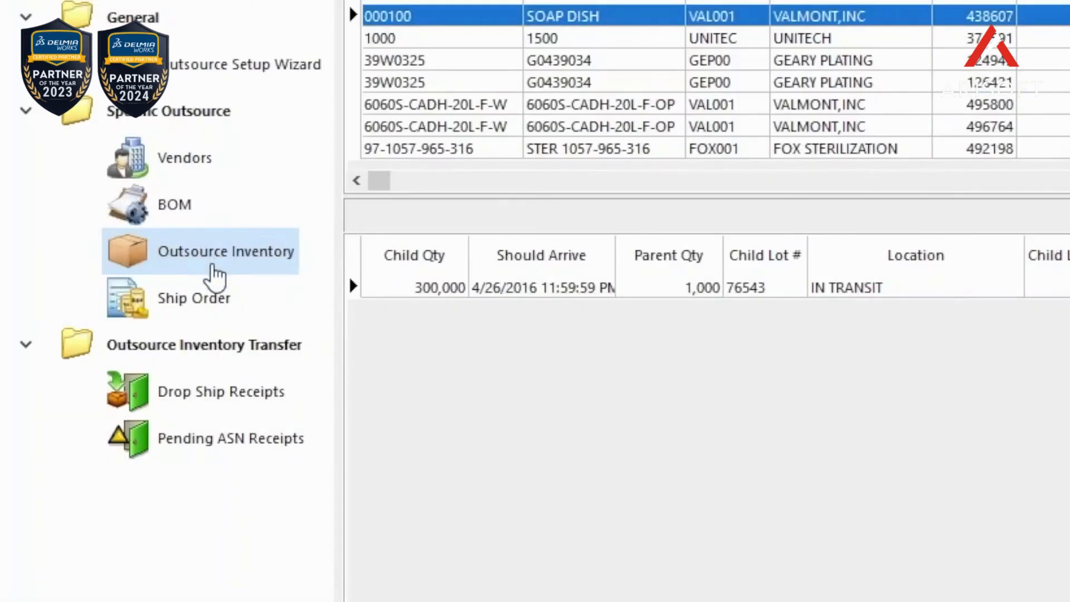
Step: Examine the child inventory of VALMONT,INC's 2-piece in-transit record, checking its location quantity, in date and outsource vendor
{"action": "left_click", "coordinate": [1066, 129]}
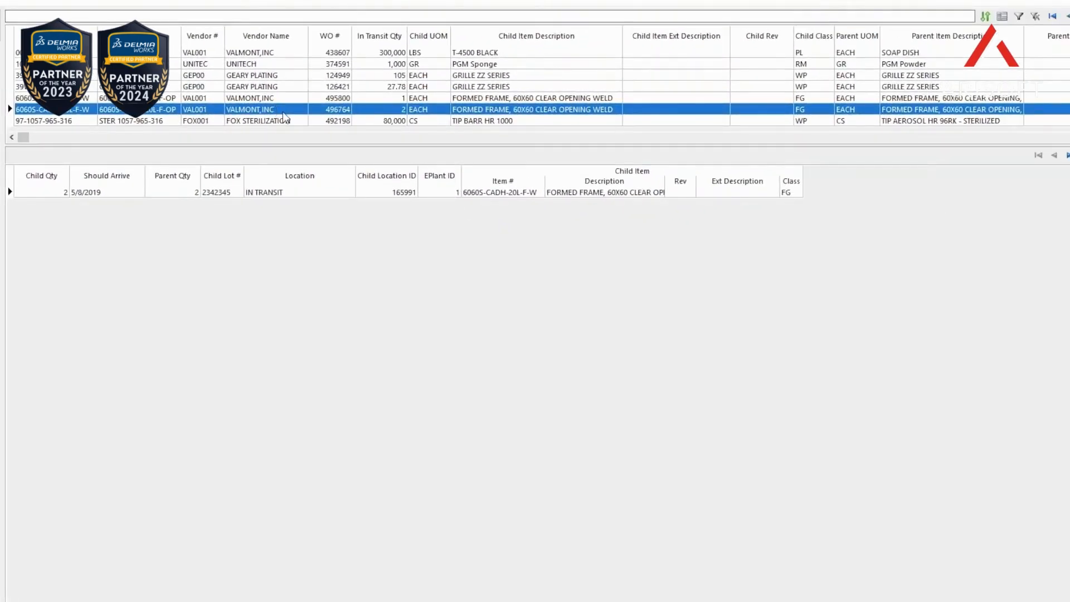
{"action": "right_click", "coordinate": [283, 112]}
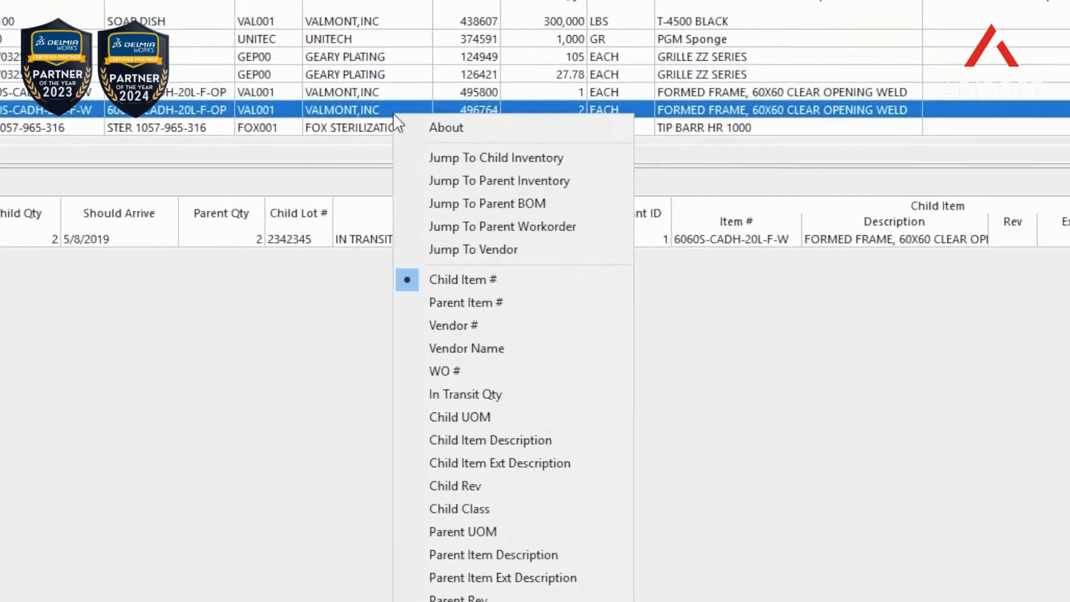
{"action": "left_click", "coordinate": [432, 155]}
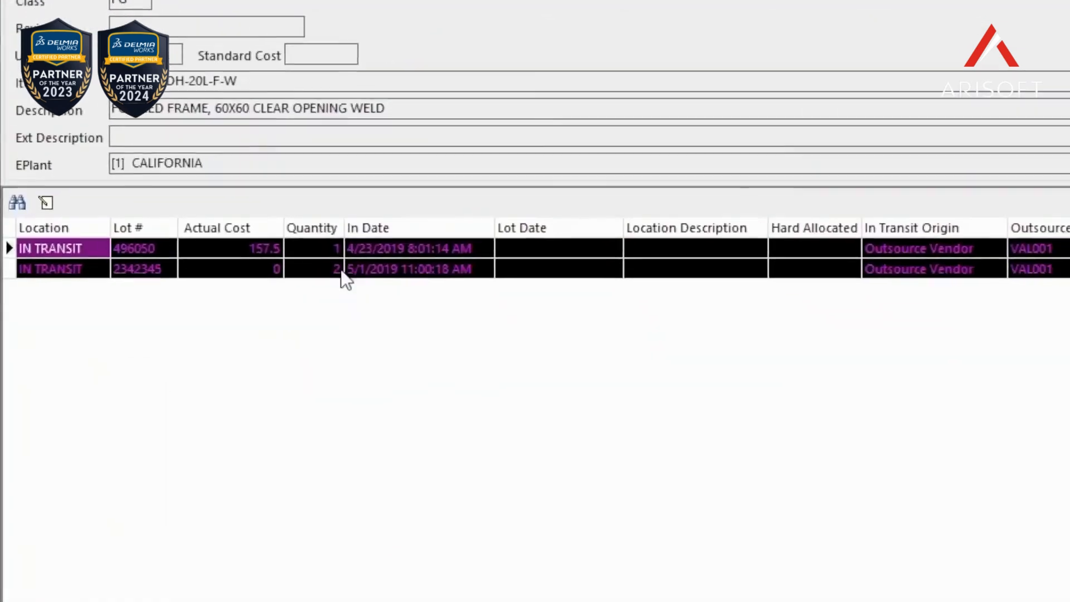
{"action": "left_click", "coordinate": [329, 262]}
{"action": "left_click", "coordinate": [410, 266]}
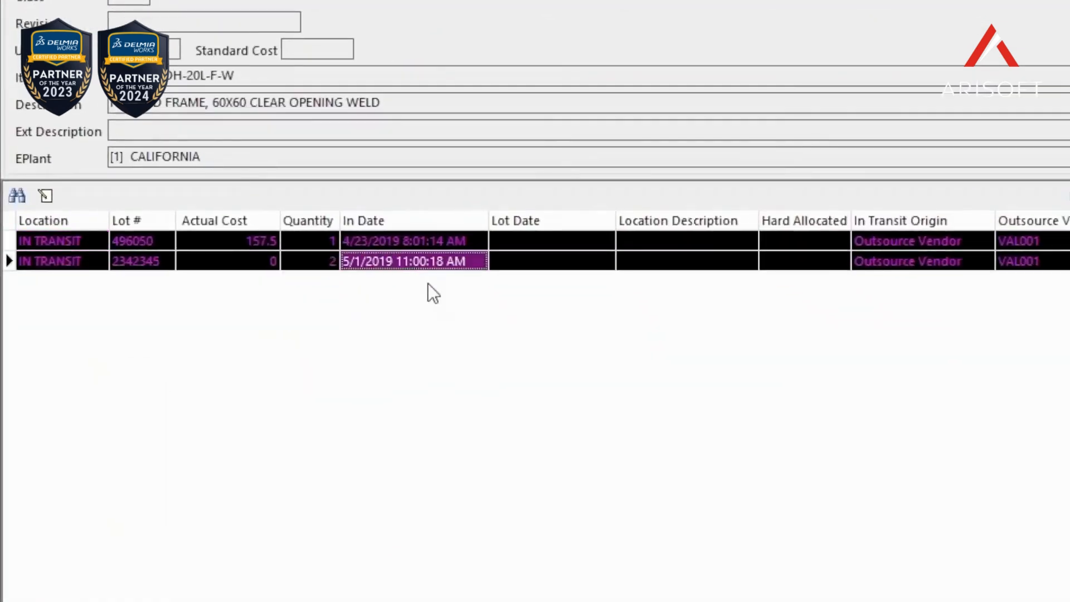
{"action": "left_click", "coordinate": [1024, 265]}
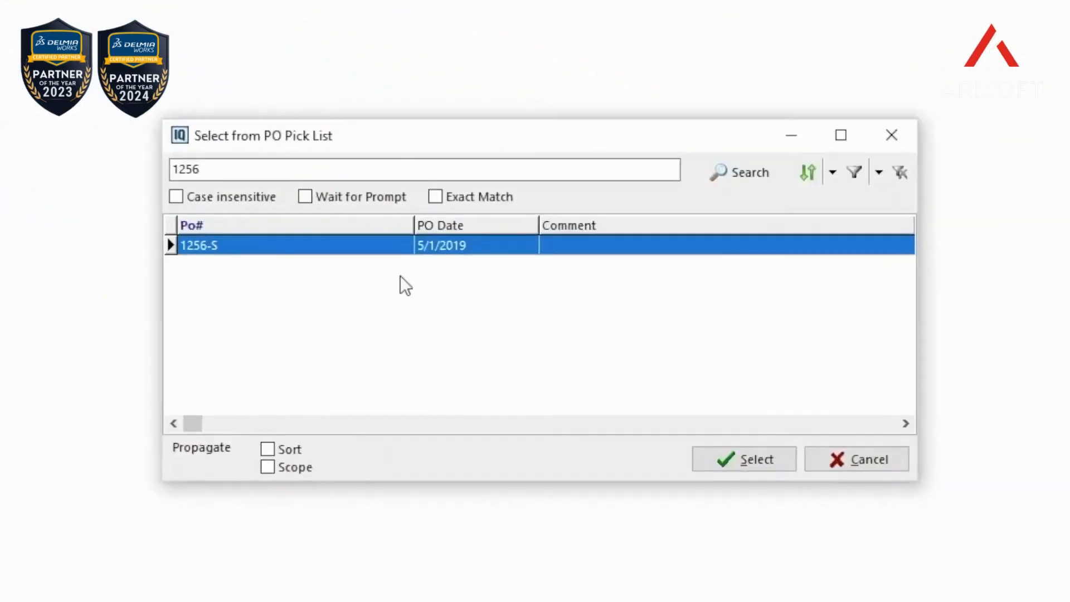
Step: Load the purchase order dated 5/1/2019 for receiving and post a receipt of 2 for item 6060S-CADH-20L-F-OP
{"action": "double_click", "coordinate": [429, 256]}
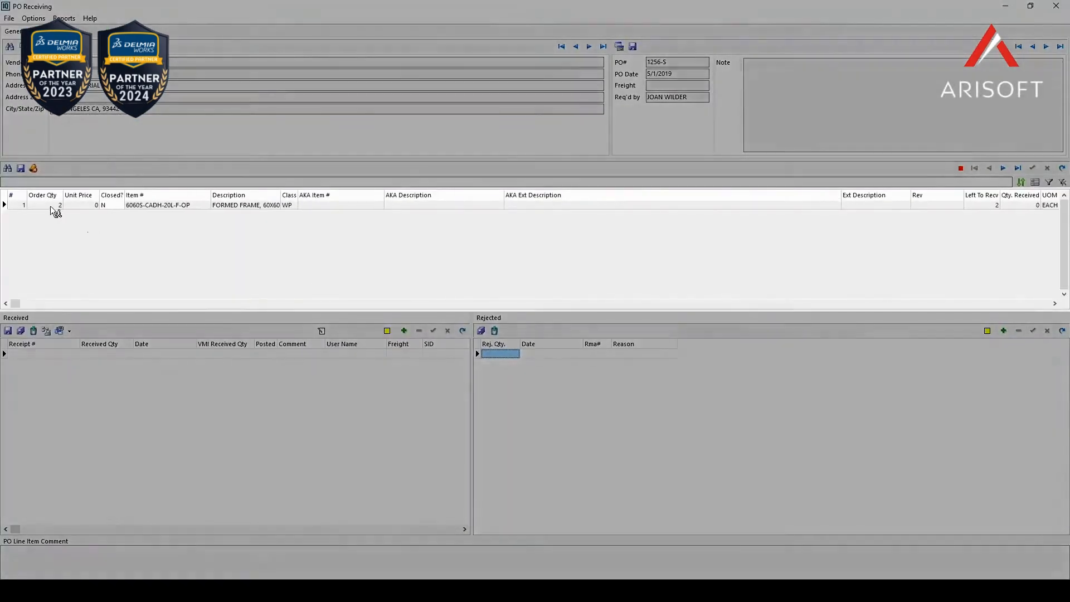
{"action": "left_click", "coordinate": [50, 207]}
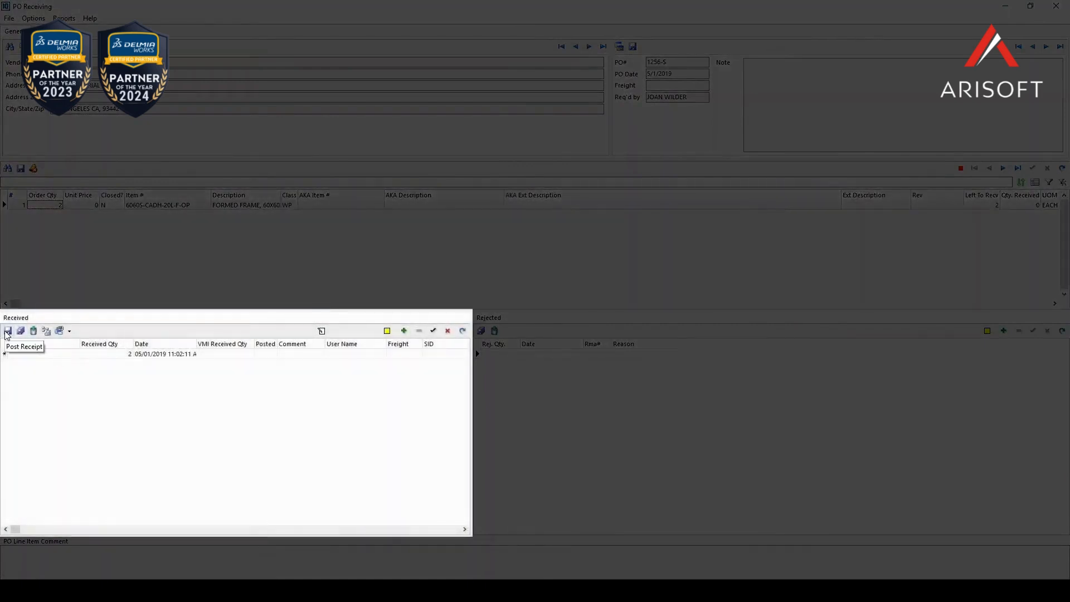
{"action": "left_click", "coordinate": [6, 333]}
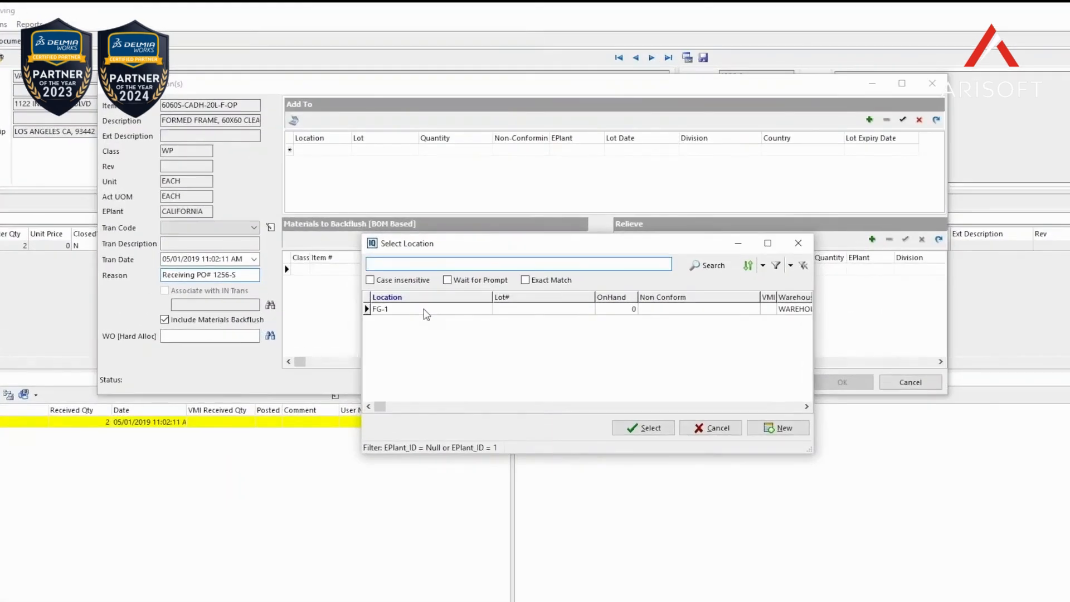
Step: Receive the items into location FG-1, assign all backflush materials to be relieved from in-transit stock, and complete the receipt without printing a ticket
{"action": "double_click", "coordinate": [427, 310]}
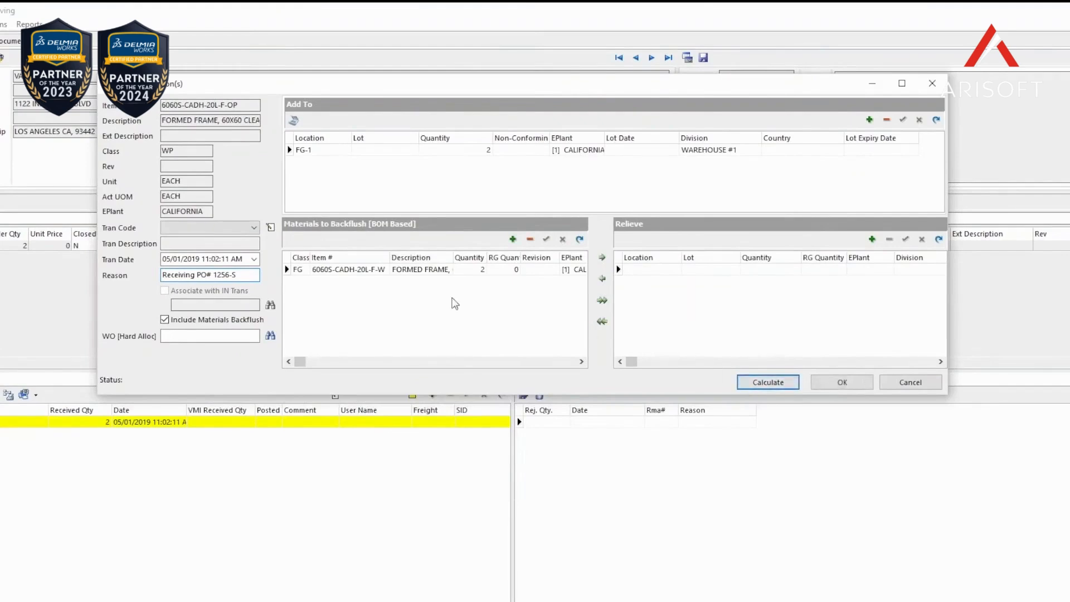
{"action": "left_click", "coordinate": [602, 300]}
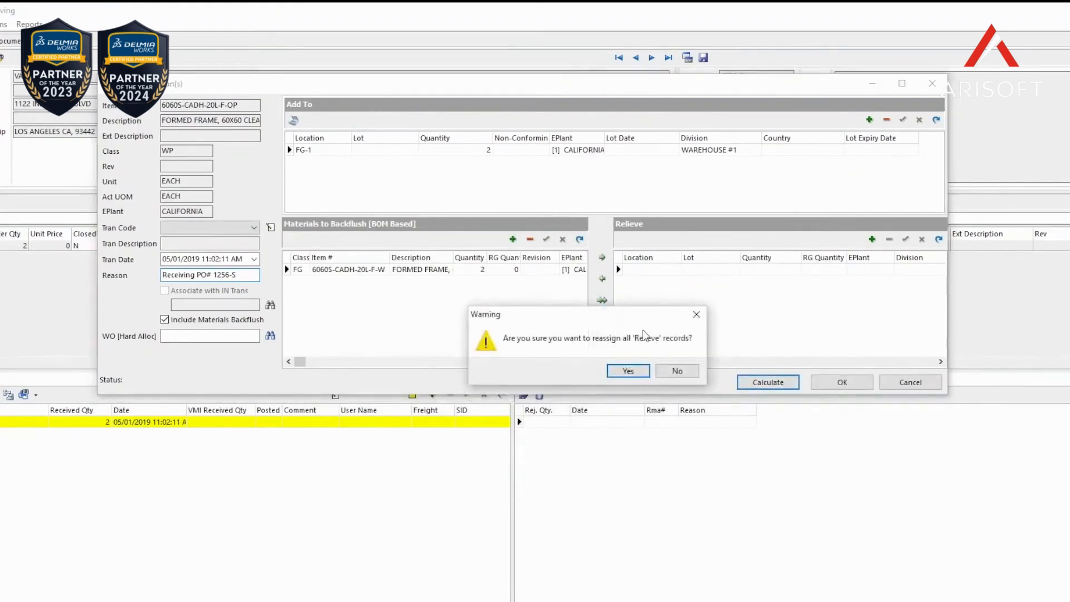
{"action": "left_click", "coordinate": [634, 371]}
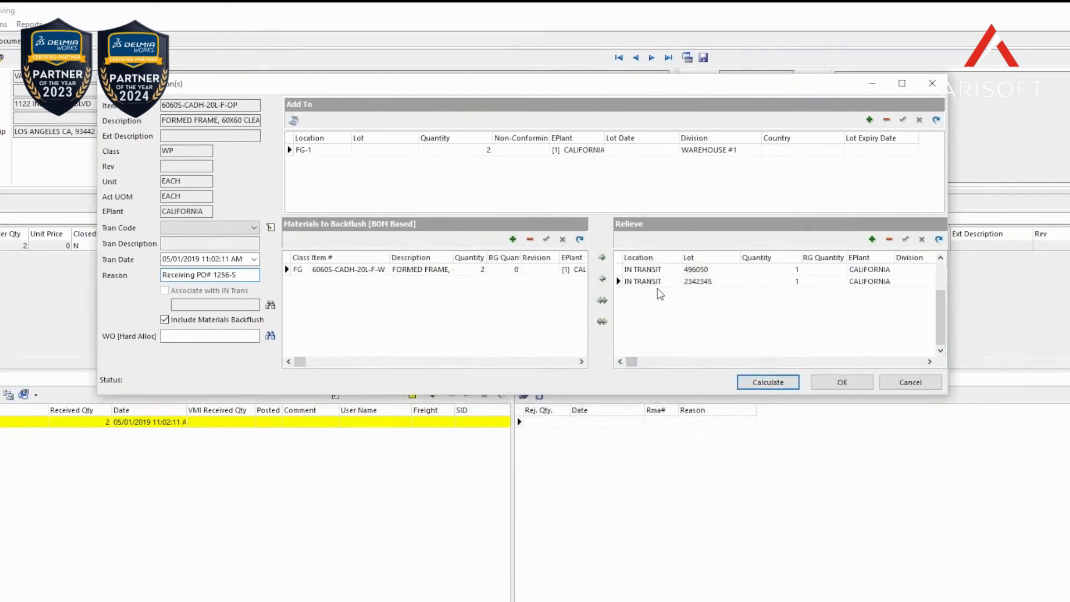
{"action": "left_click", "coordinate": [842, 383]}
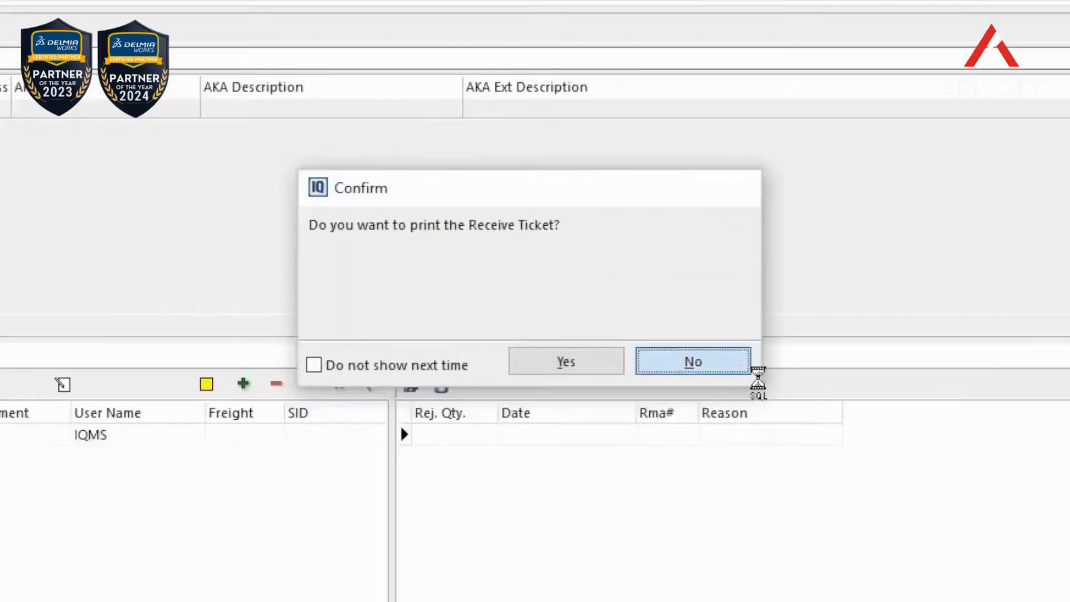
{"action": "left_click", "coordinate": [742, 365]}
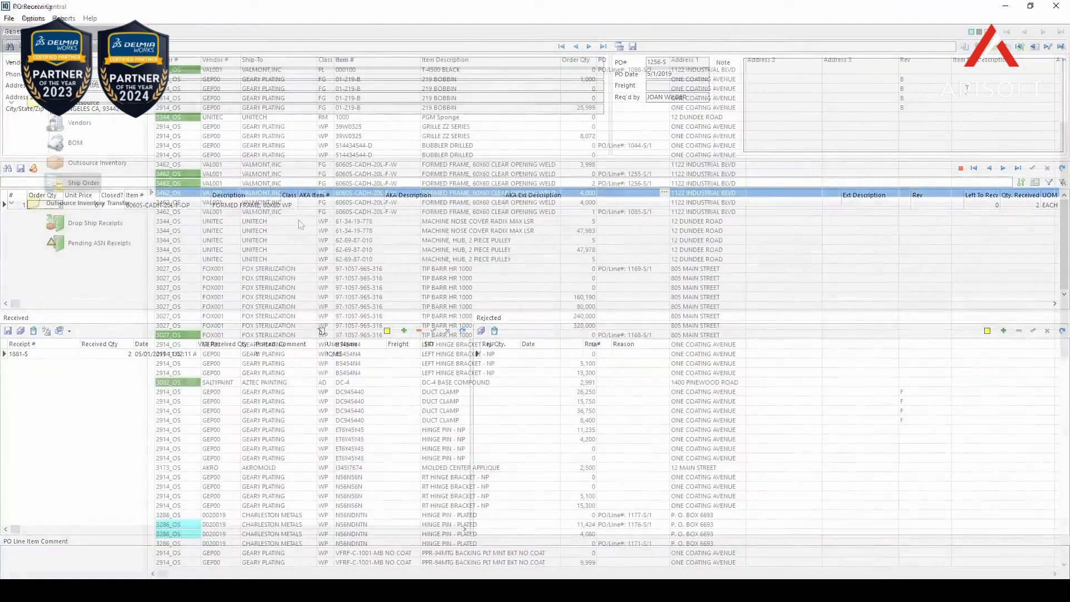